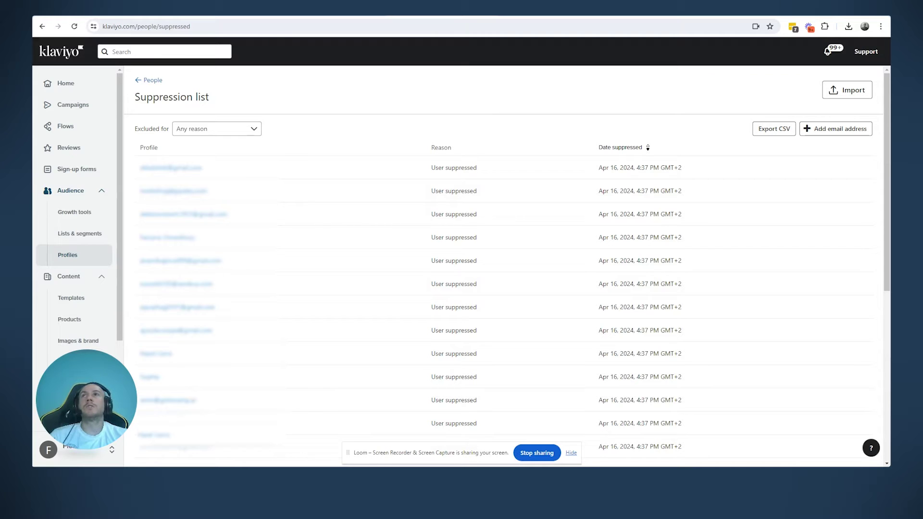
Back on Lists & Segments, search 'bounc' and expand the Bounced 4+ segment's conditions.
{"action": "key", "text": "alt+Left"}
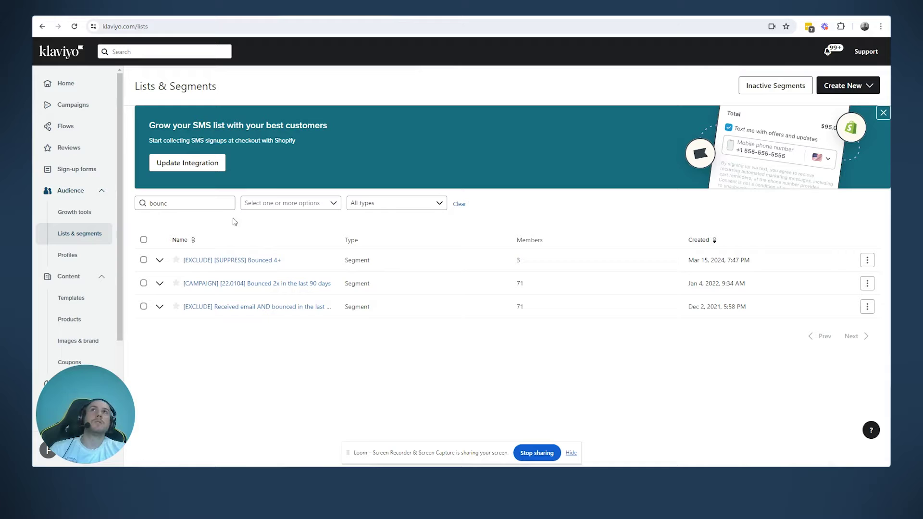
{"action": "double_click", "coordinate": [158, 203]}
{"action": "key", "text": "BackSpace"}
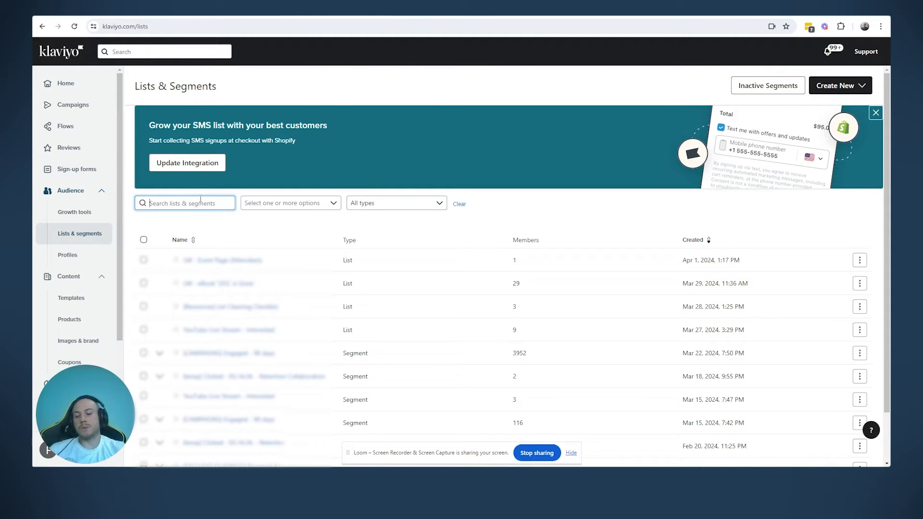
{"action": "type", "text": "boun"}
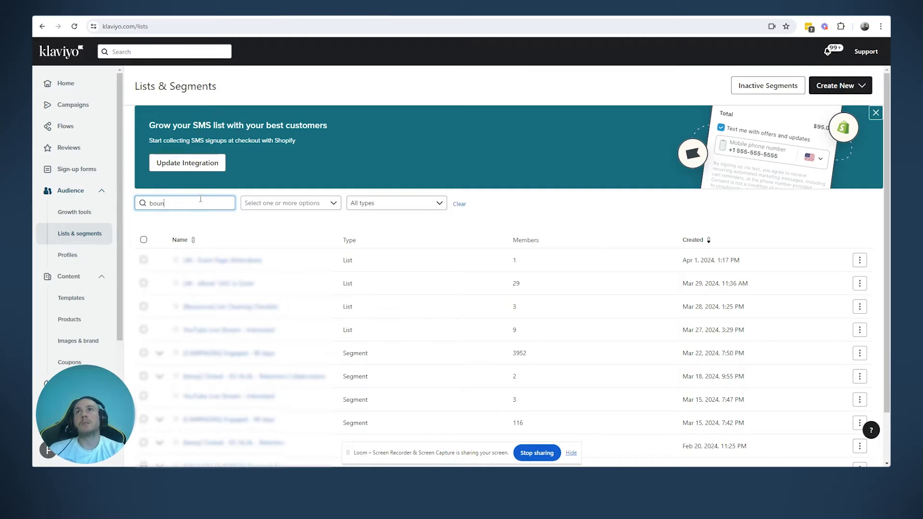
{"action": "type", "text": "s"}
{"action": "key", "text": "BackSpace"}
{"action": "type", "text": "d"}
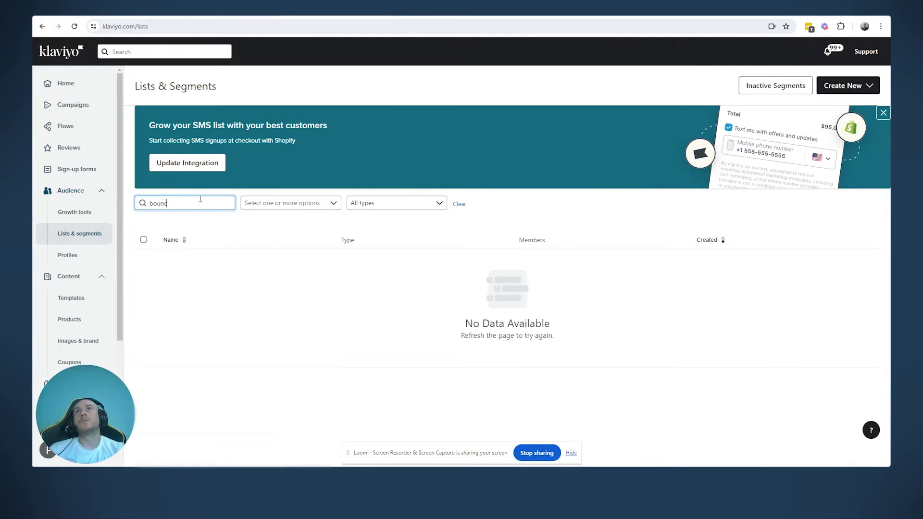
{"action": "key", "text": "BackSpace"}
{"action": "type", "text": "c"}
{"action": "left_click", "coordinate": [298, 261]}
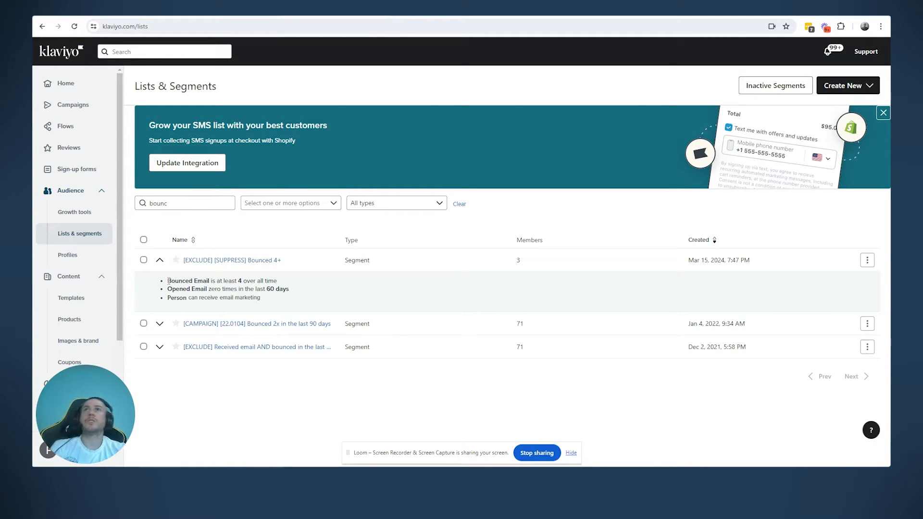
Highlight the Bounced 4+ conditions: at least 4 bounces, no opens in 60 days, email-marketable.
{"action": "left_click_drag", "start_coordinate": [232, 281], "coordinate": [277, 279]}
{"action": "left_click_drag", "start_coordinate": [186, 291], "coordinate": [292, 291]}
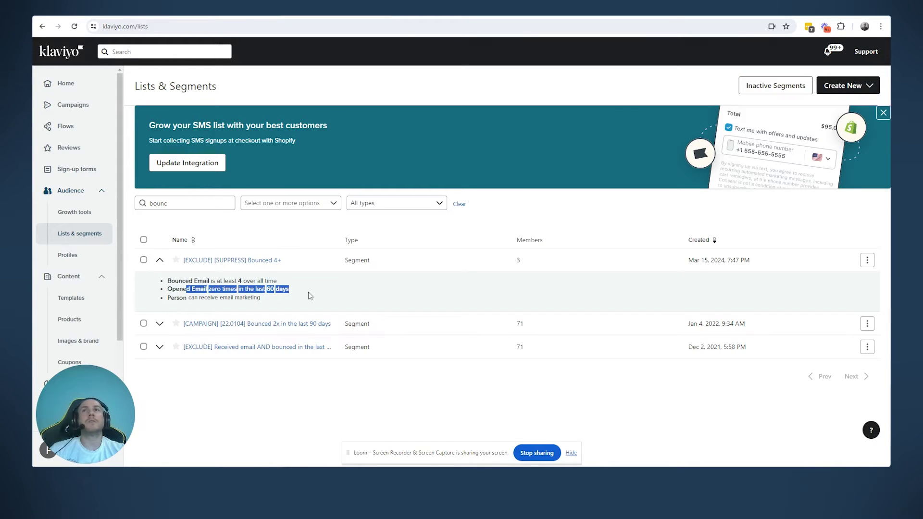
{"action": "left_click_drag", "start_coordinate": [198, 298], "coordinate": [266, 301]}
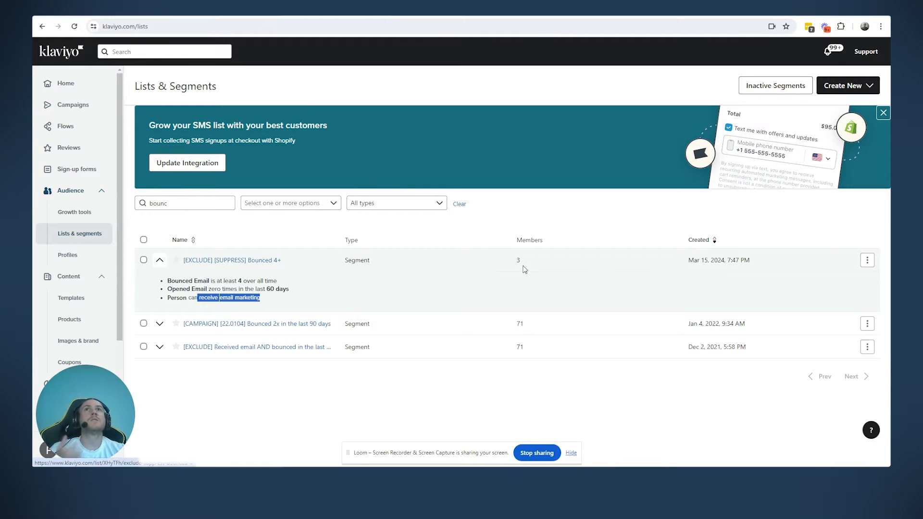
{"action": "left_click", "coordinate": [295, 256]}
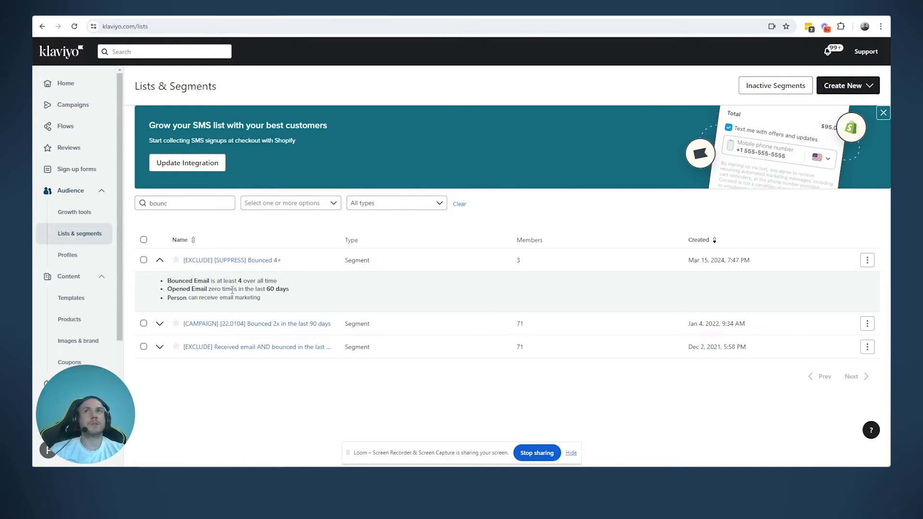
Search 'cold', expand the Cold Subscribers segment, and highlight its Suppress is true conditions.
{"action": "left_click_drag", "start_coordinate": [187, 204], "coordinate": [108, 202]}
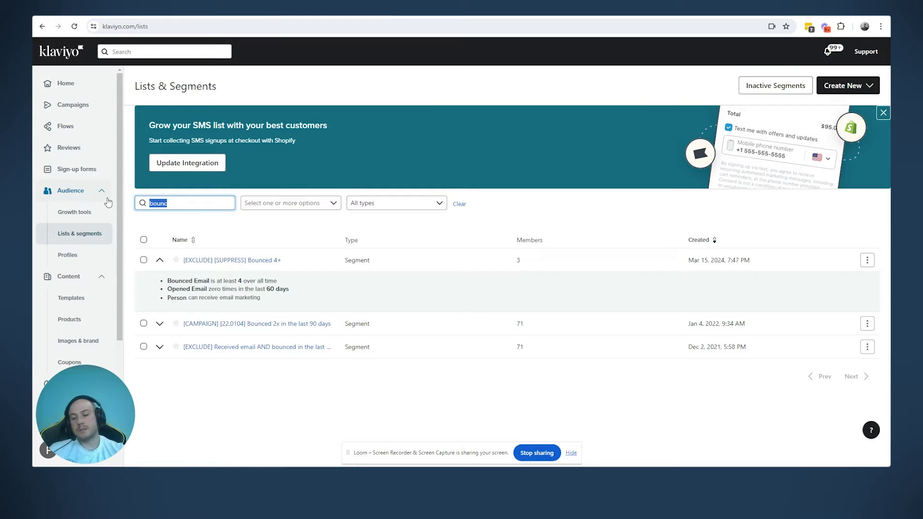
{"action": "type", "text": "cold"}
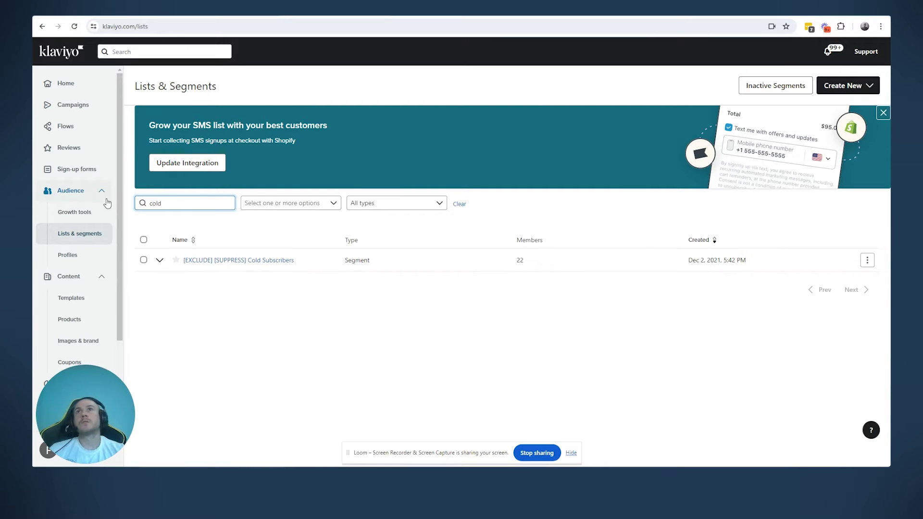
{"action": "left_click", "coordinate": [159, 261]}
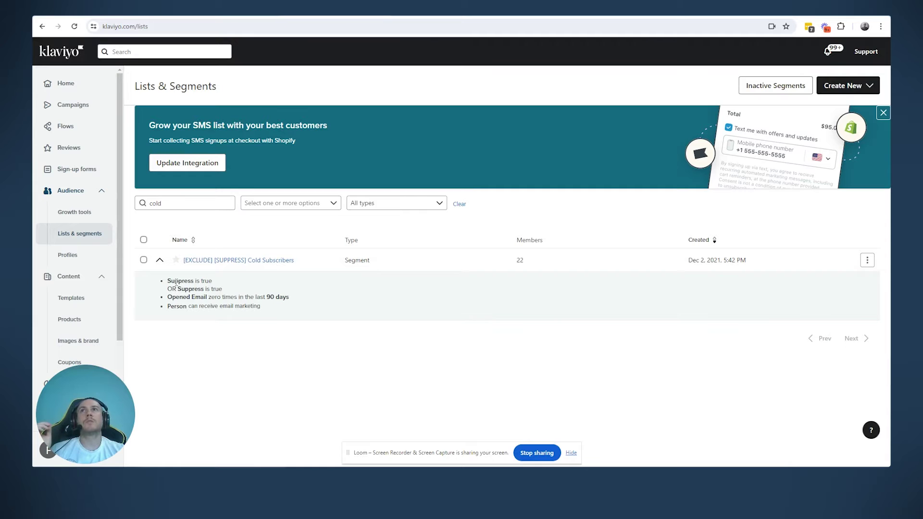
{"action": "left_click_drag", "start_coordinate": [176, 283], "coordinate": [238, 289]}
{"action": "left_click_drag", "start_coordinate": [172, 282], "coordinate": [302, 303]}
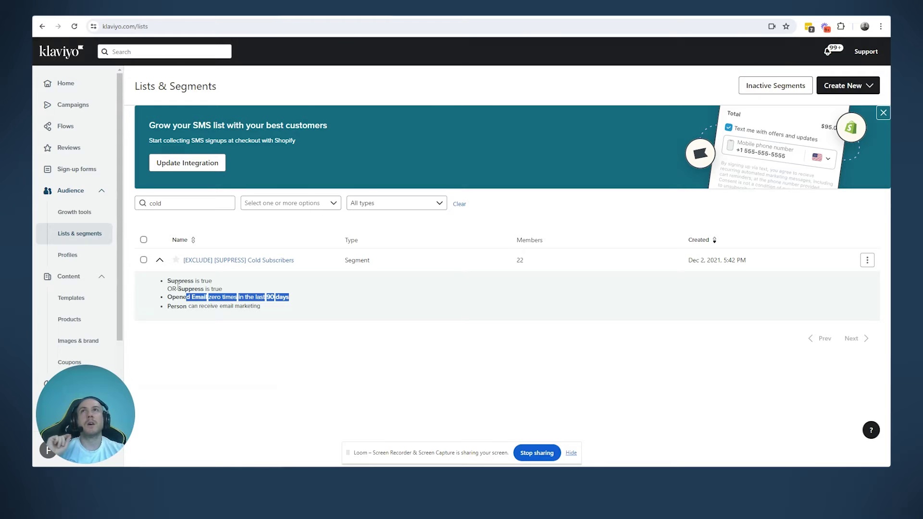
{"action": "left_click_drag", "start_coordinate": [167, 282], "coordinate": [219, 285]}
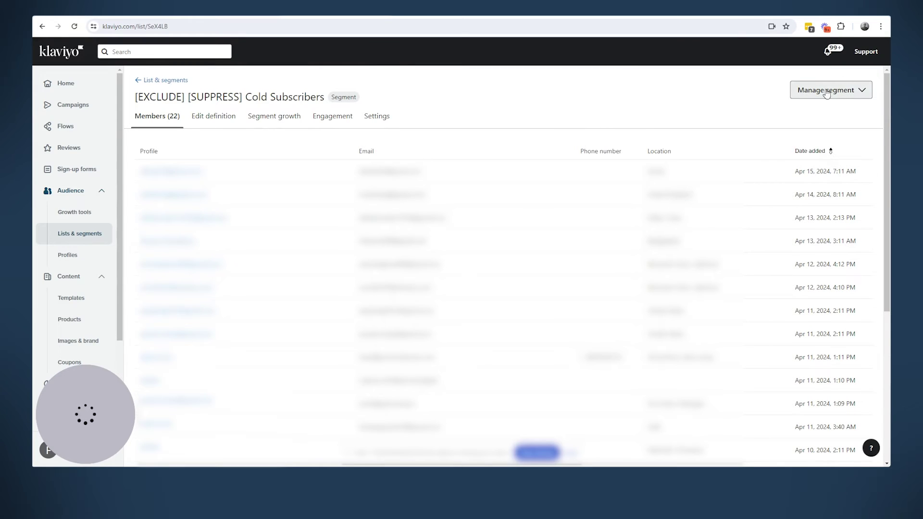
Export the Cold Subscribers segment to CSV with only Email, then return to Lists & Segments.
{"action": "left_click", "coordinate": [826, 93]}
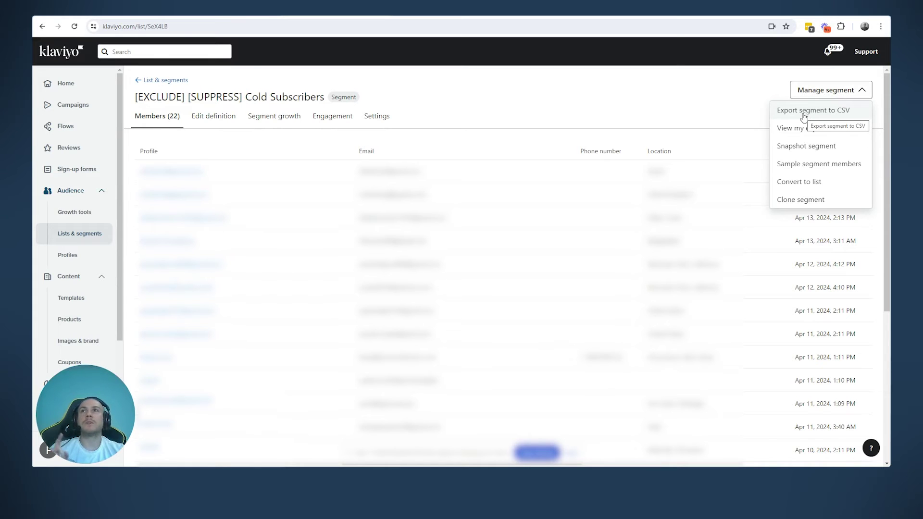
{"action": "left_click", "coordinate": [804, 112]}
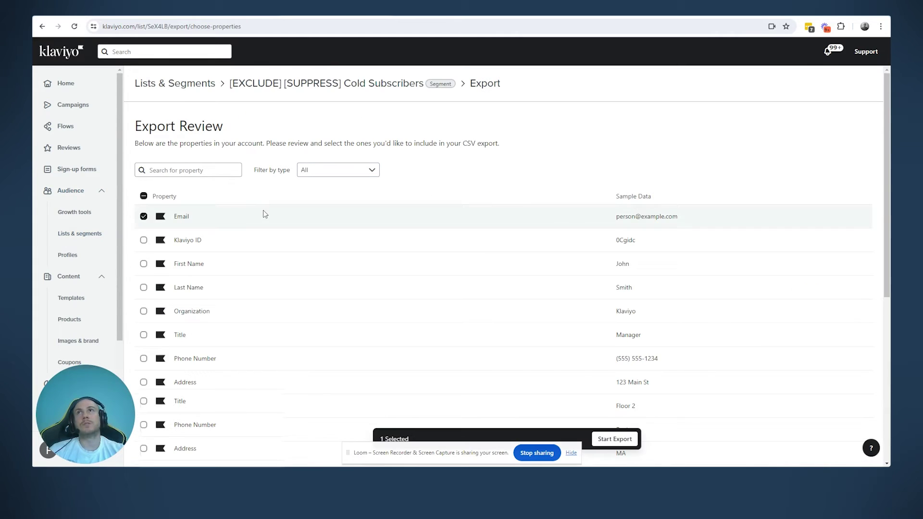
{"action": "left_click", "coordinate": [619, 443]}
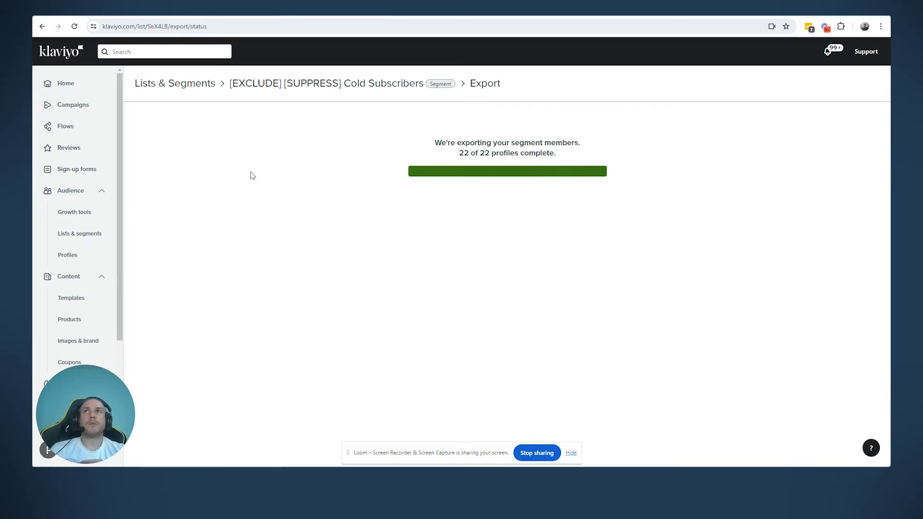
{"action": "left_click", "coordinate": [80, 232]}
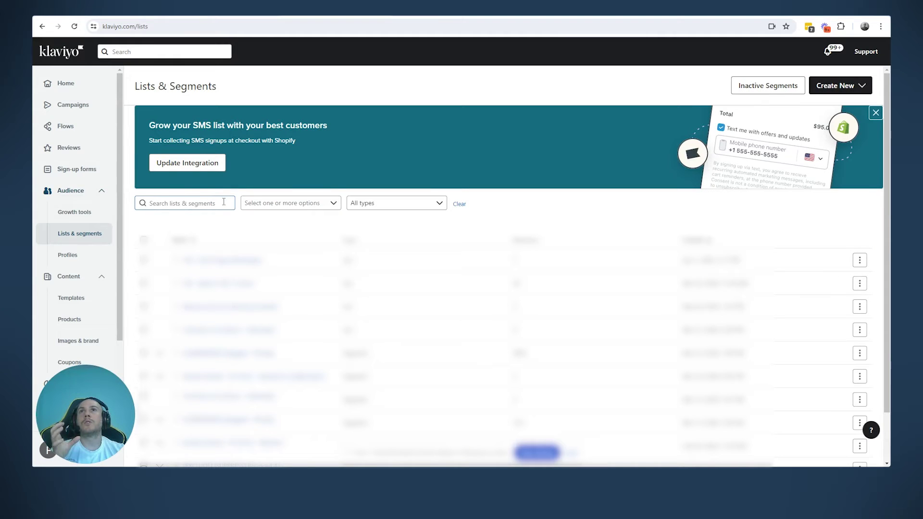
Search lists for 'b' and open the Bounced 4+ segment.
{"action": "left_click", "coordinate": [178, 203]}
{"action": "type", "text": "bounc"}
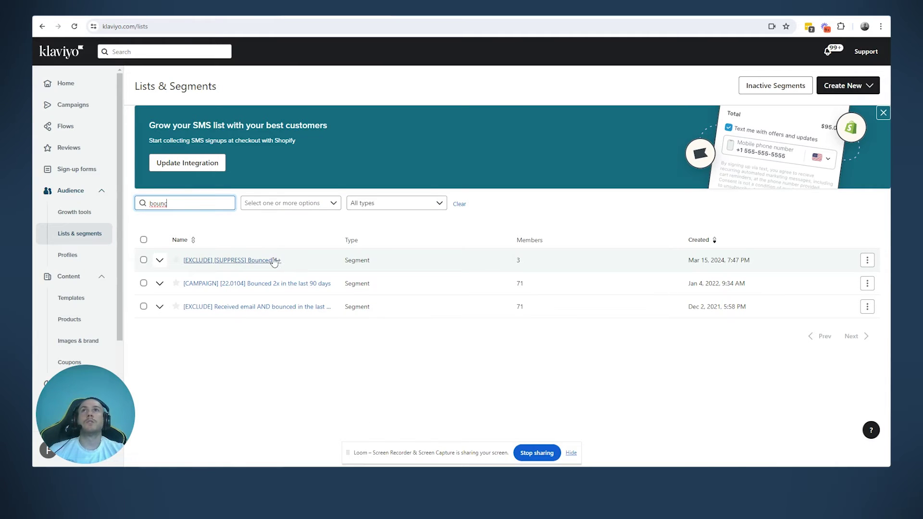
{"action": "left_click", "coordinate": [274, 261]}
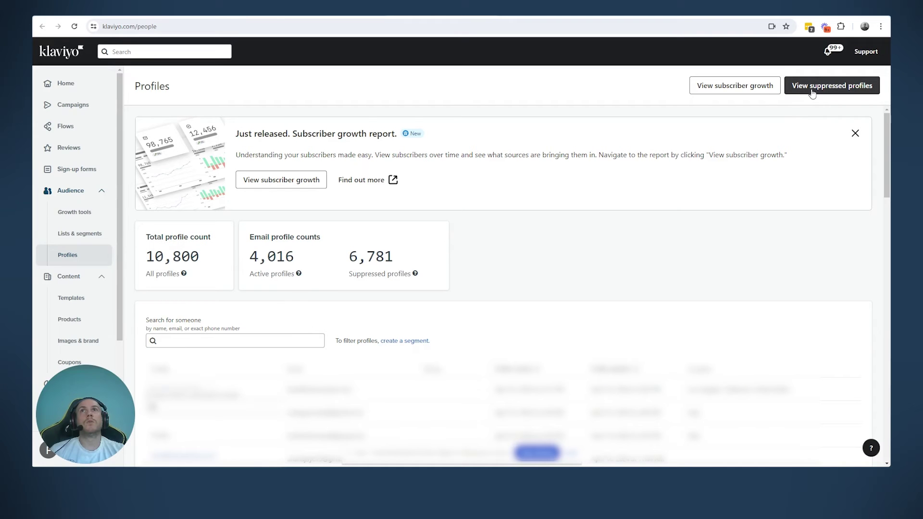
{"action": "left_click", "coordinate": [812, 91]}
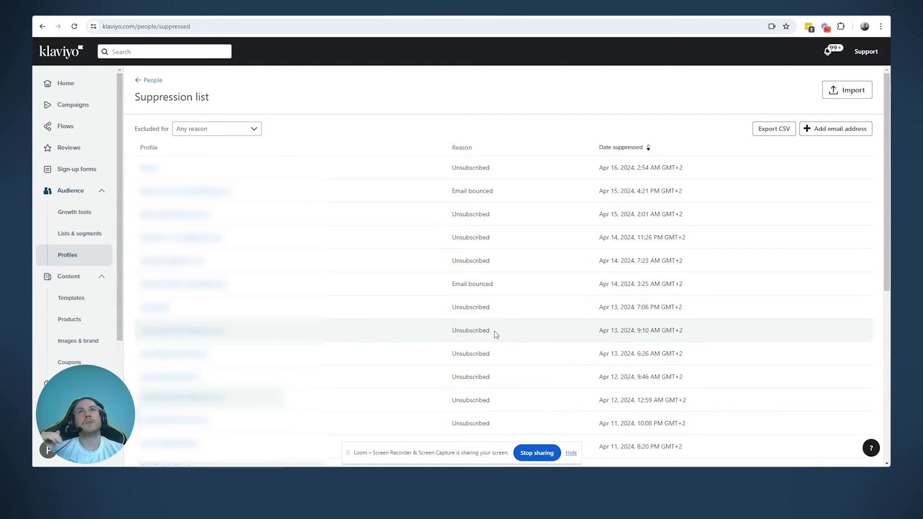
{"action": "left_click_drag", "start_coordinate": [453, 285], "coordinate": [511, 293]}
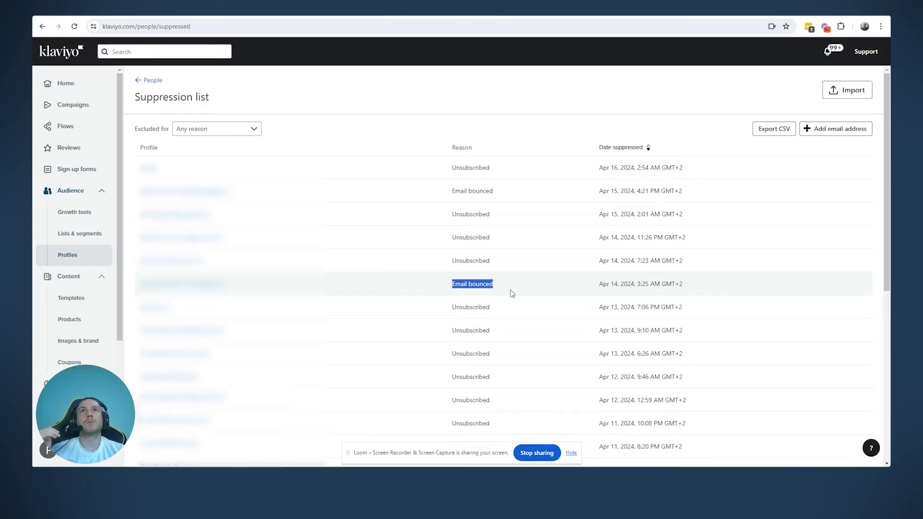
{"action": "left_click_drag", "start_coordinate": [452, 264], "coordinate": [520, 260]}
{"action": "left_click_drag", "start_coordinate": [453, 238], "coordinate": [492, 237]}
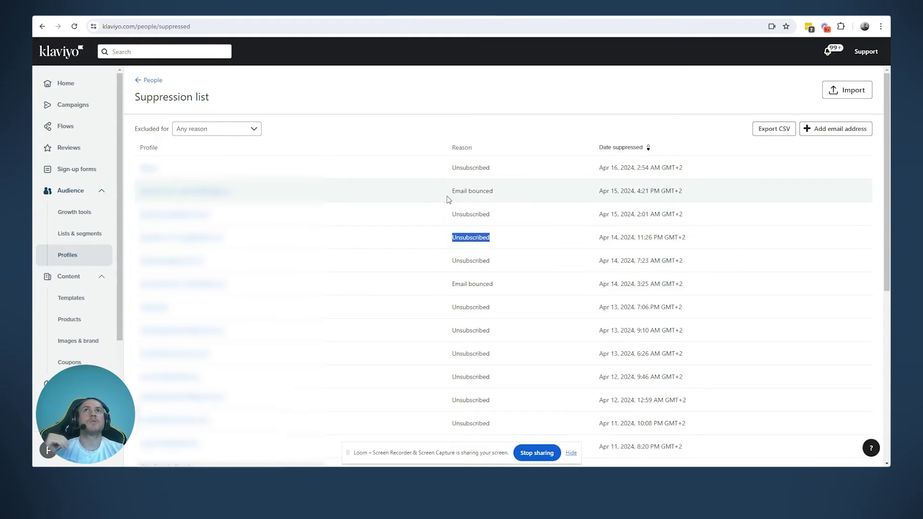
{"action": "left_click_drag", "start_coordinate": [451, 191], "coordinate": [509, 191]}
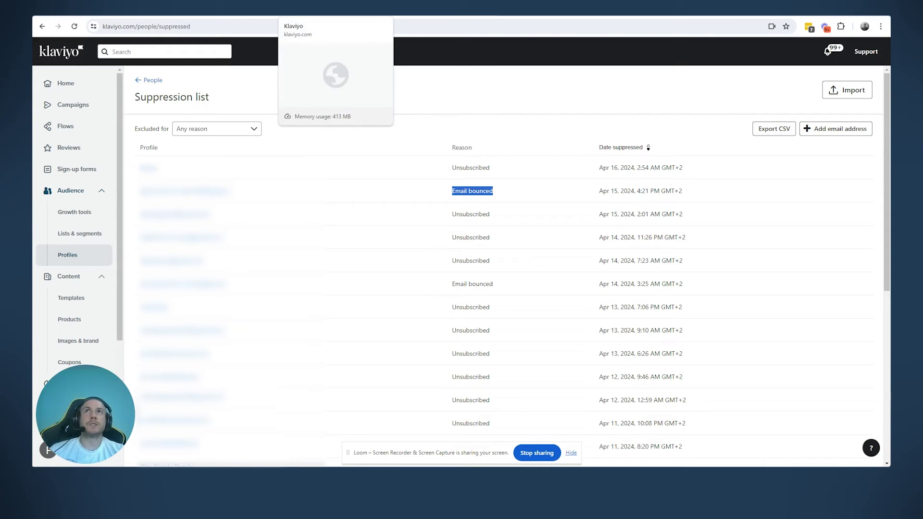
{"action": "left_click", "coordinate": [298, 8]}
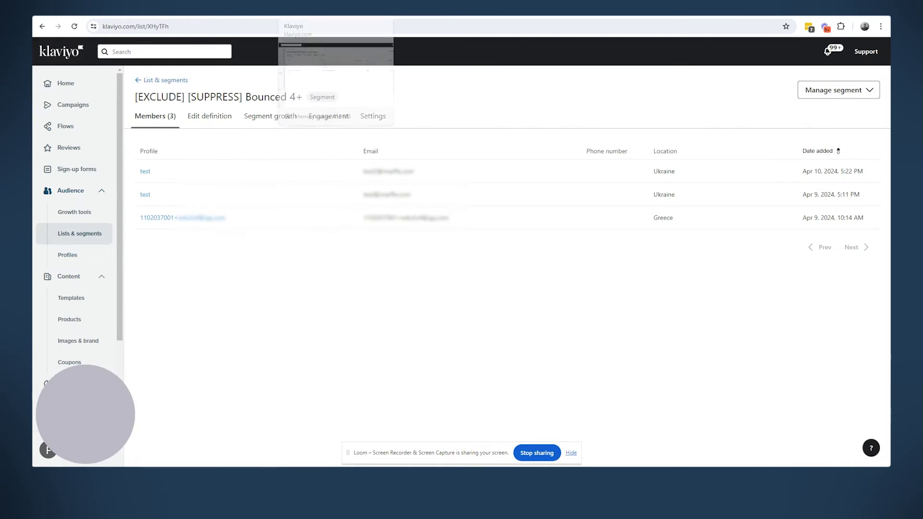
{"action": "left_click_drag", "start_coordinate": [432, 174], "coordinate": [361, 173]}
Add the first Bounced 4+ member's email to the suppression list and confirm it reads User suppressed.
{"action": "left_click", "coordinate": [770, 8]}
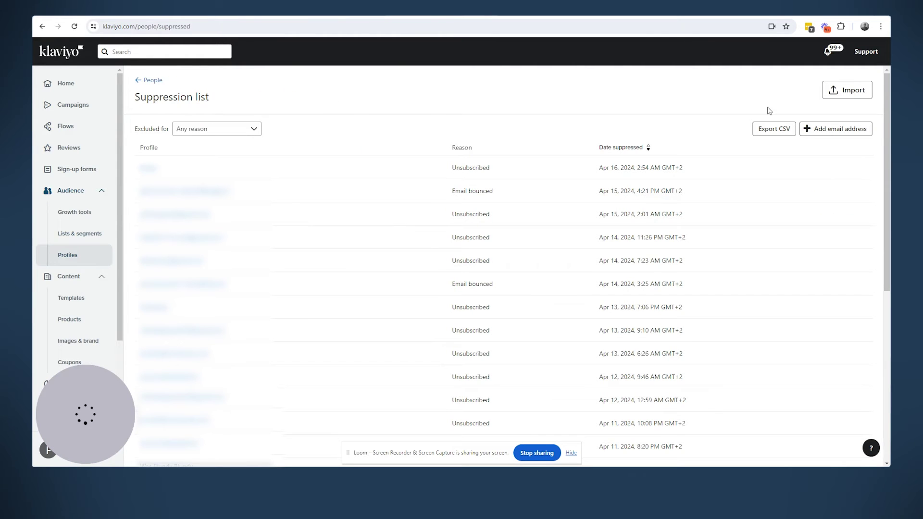
{"action": "left_click", "coordinate": [833, 134]}
{"action": "key", "text": "ctrl+v"}
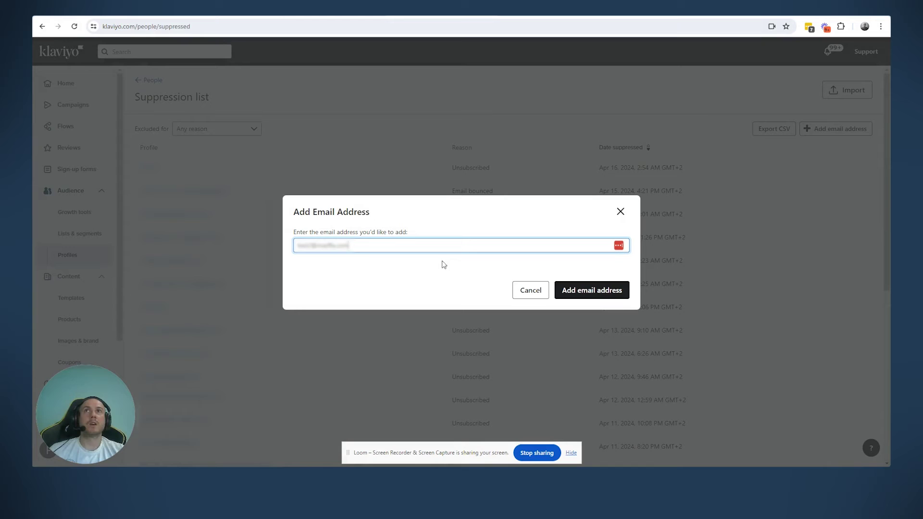
{"action": "left_click", "coordinate": [591, 292]}
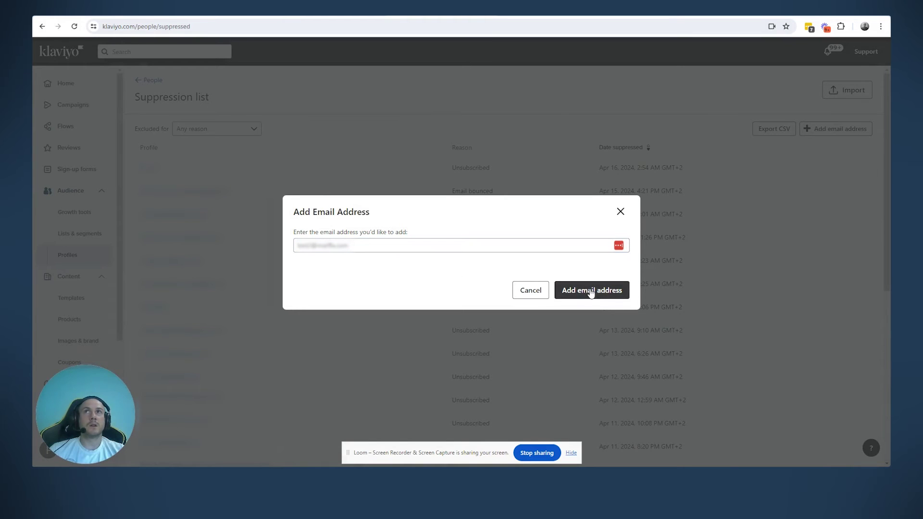
{"action": "key", "text": "F5"}
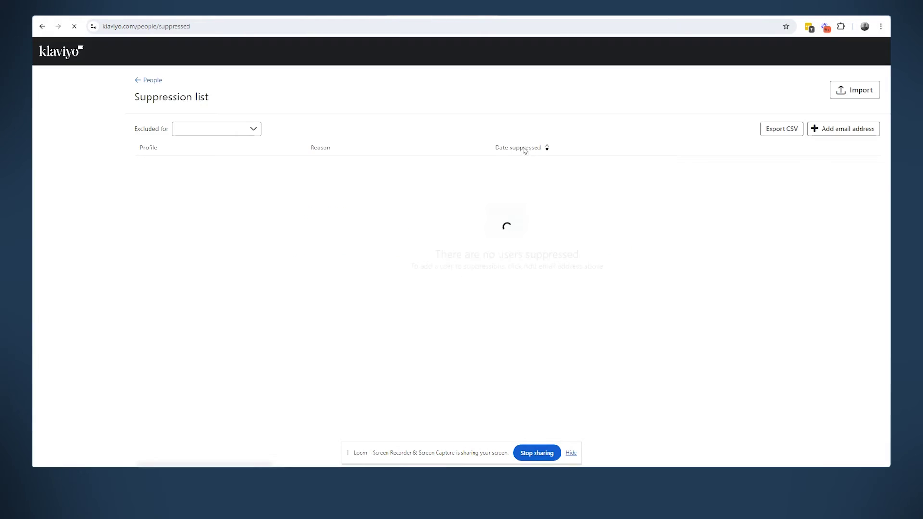
{"action": "left_click_drag", "start_coordinate": [437, 166], "coordinate": [500, 171]}
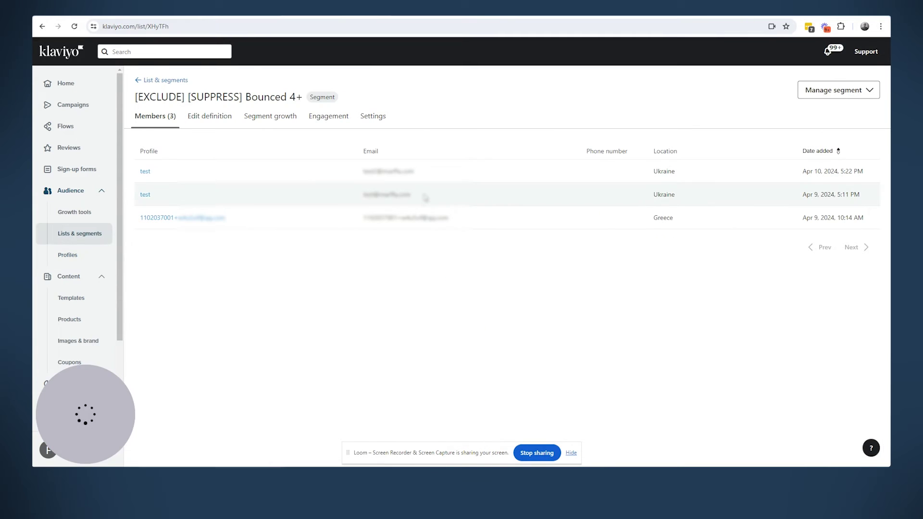
Copy the remaining members' emails and add the third one to the suppression list.
{"action": "left_click_drag", "start_coordinate": [423, 196], "coordinate": [364, 195]}
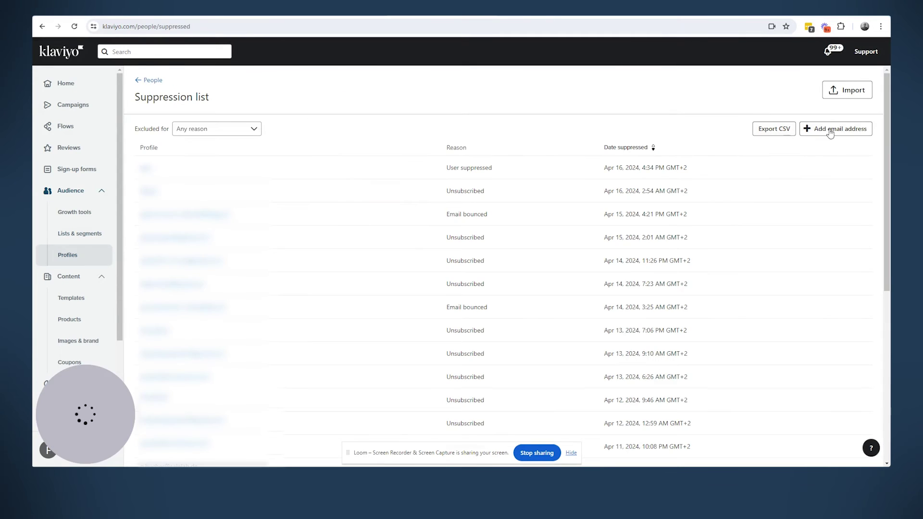
{"action": "left_click", "coordinate": [836, 128]}
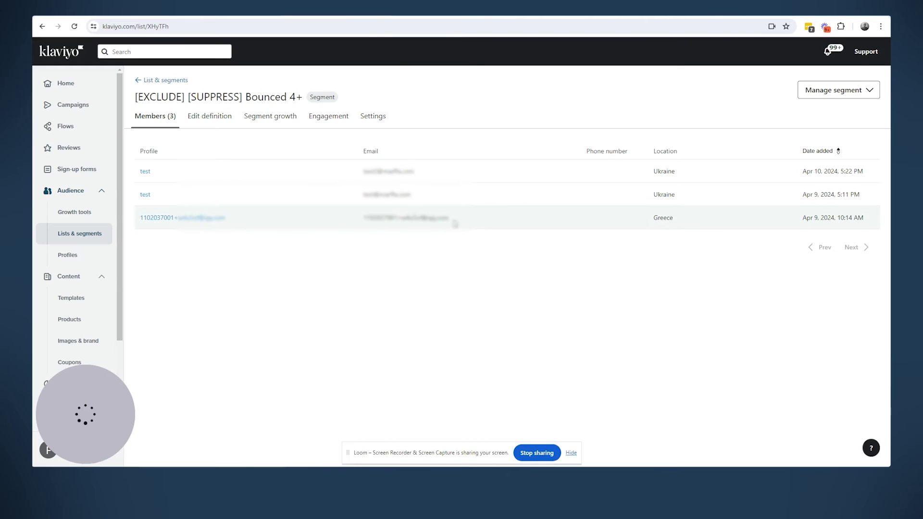
{"action": "left_click_drag", "start_coordinate": [455, 224], "coordinate": [365, 219]}
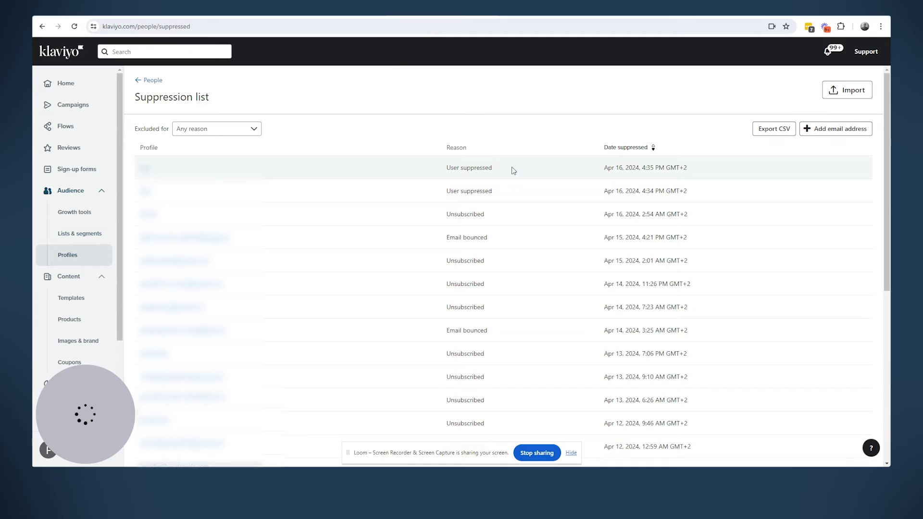
{"action": "left_click", "coordinate": [814, 129]}
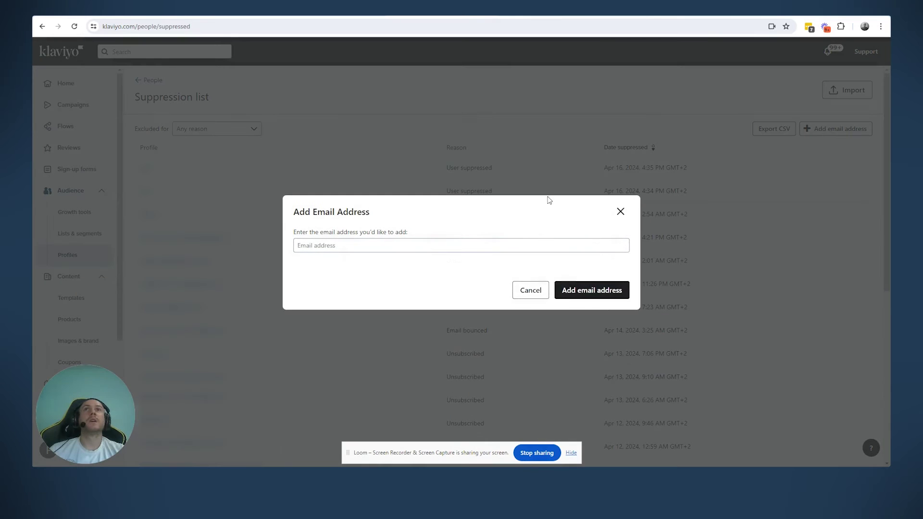
{"action": "left_click", "coordinate": [463, 243]}
{"action": "key", "text": "ctrl+v"}
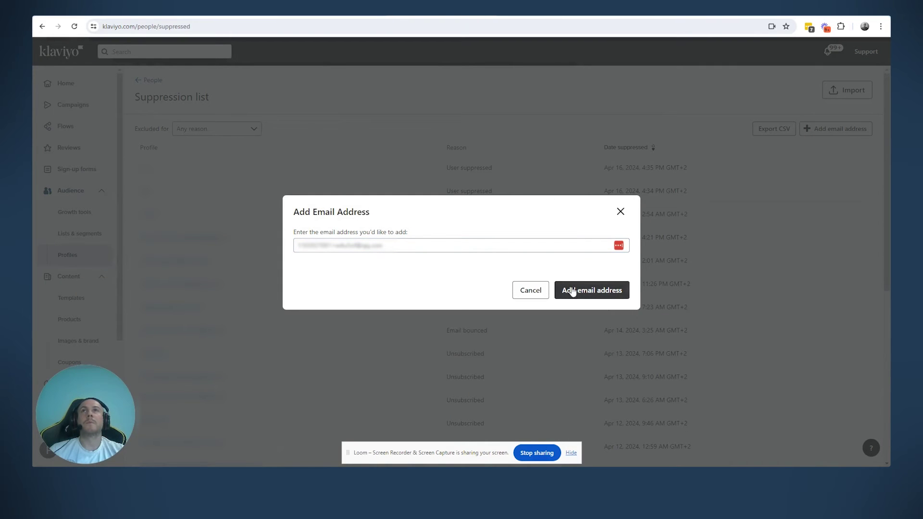
{"action": "left_click", "coordinate": [573, 290]}
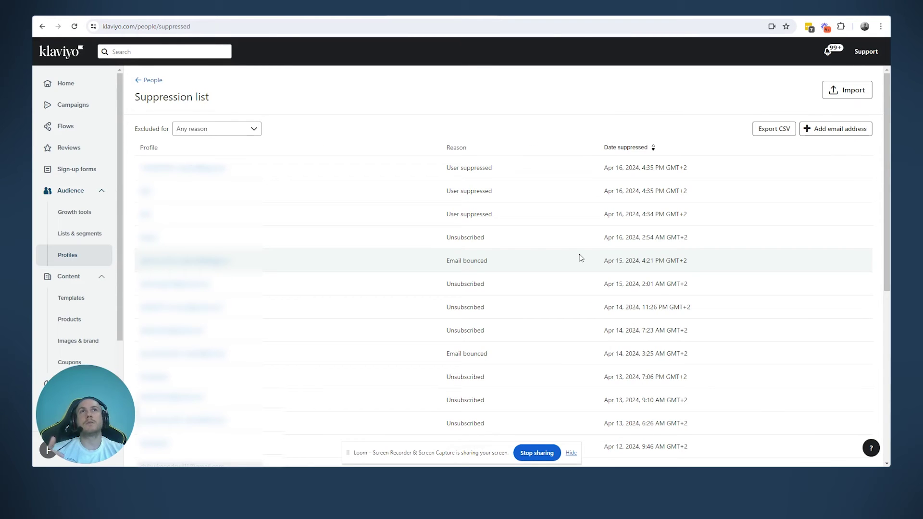
Open the Import Suppressions page, then cancel the import back to the suppression list.
{"action": "left_click", "coordinate": [850, 96]}
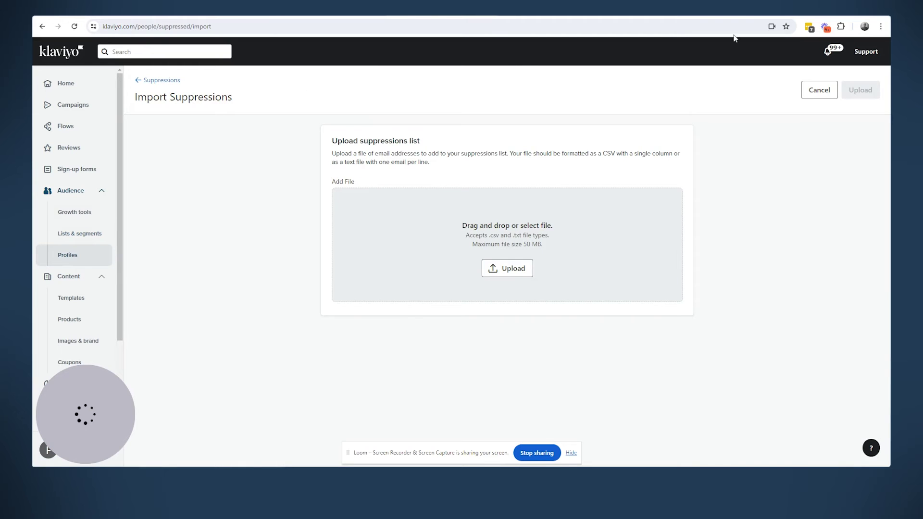
{"action": "left_click", "coordinate": [841, 26]}
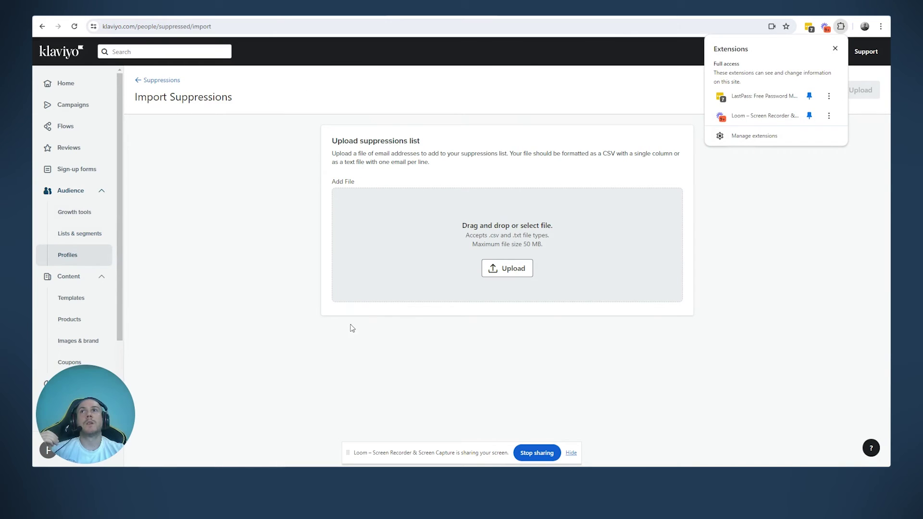
{"action": "left_click", "coordinate": [298, 240]}
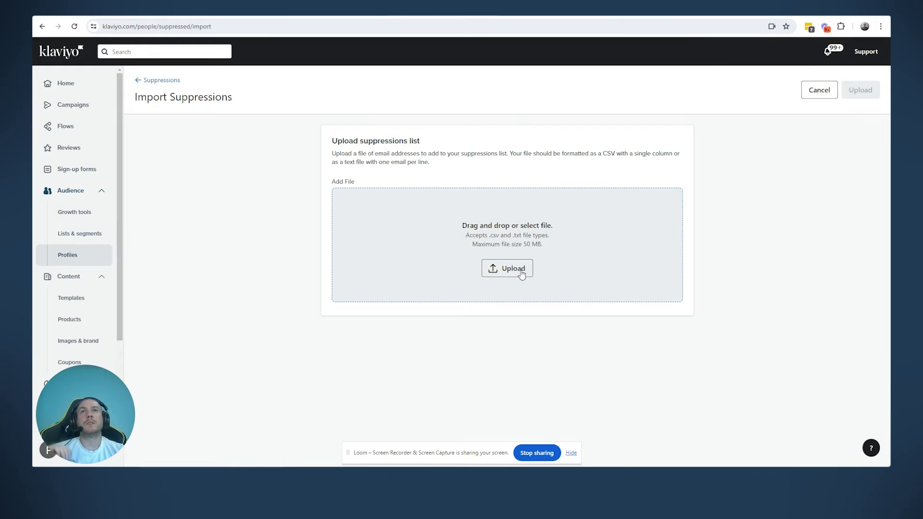
{"action": "left_click", "coordinate": [822, 92]}
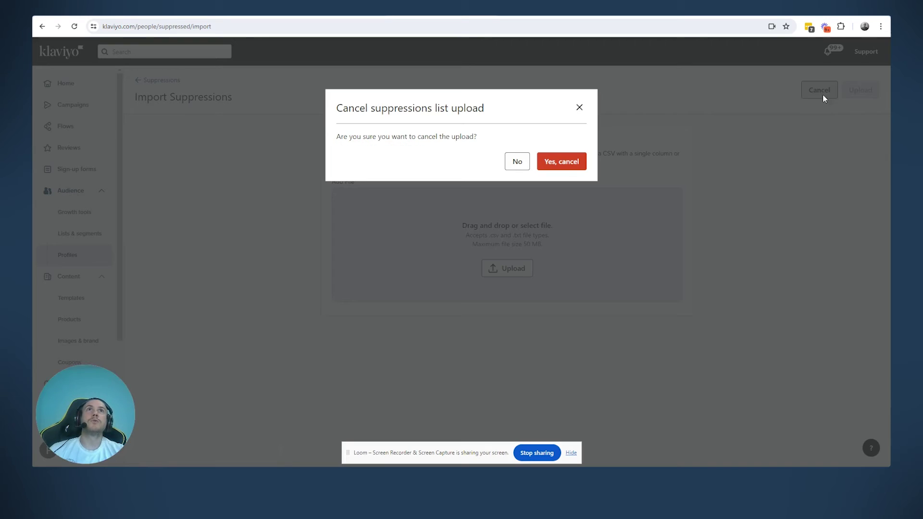
{"action": "left_click", "coordinate": [566, 169]}
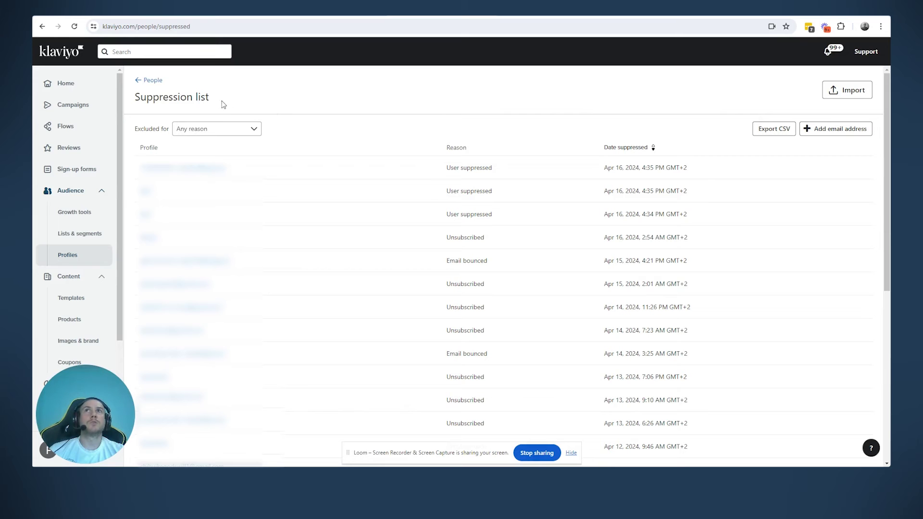
Reopen Import Suppressions, browse Downloads without choosing a file, then go to Lists & Segments.
{"action": "left_click", "coordinate": [845, 96]}
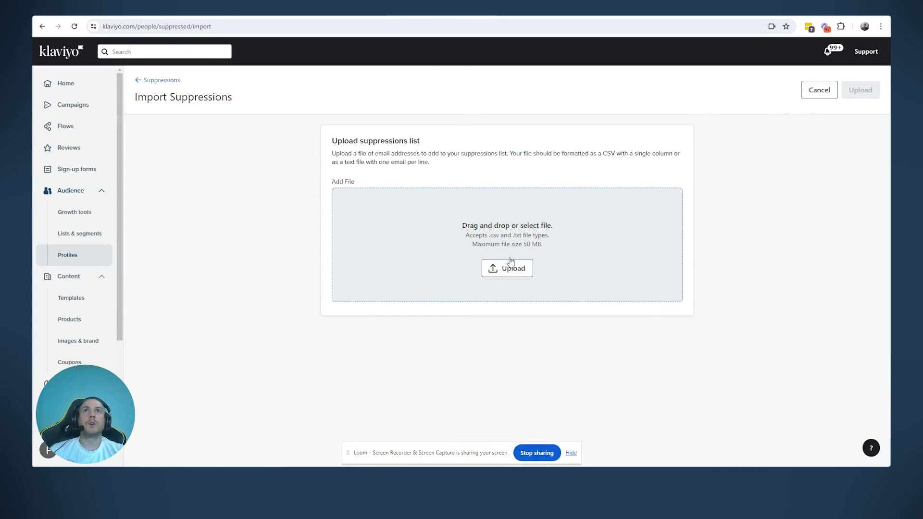
{"action": "left_click", "coordinate": [514, 269]}
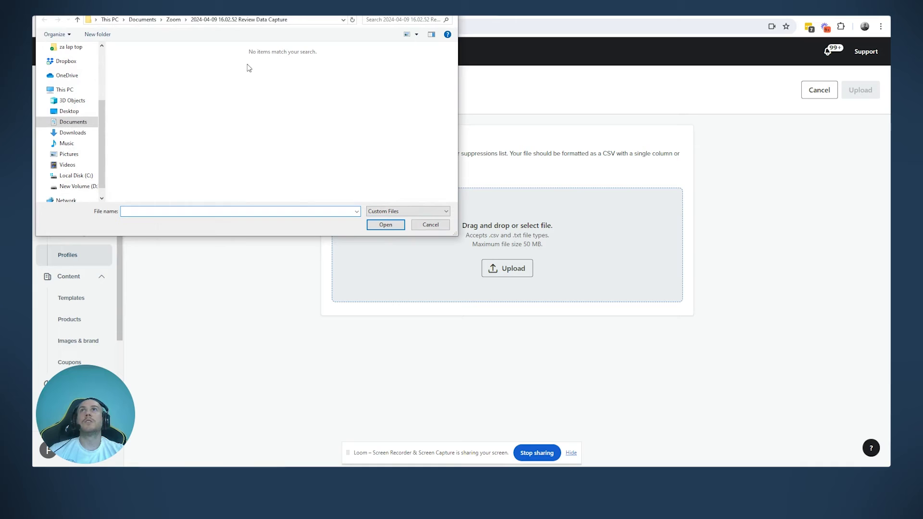
{"action": "left_click", "coordinate": [80, 133]}
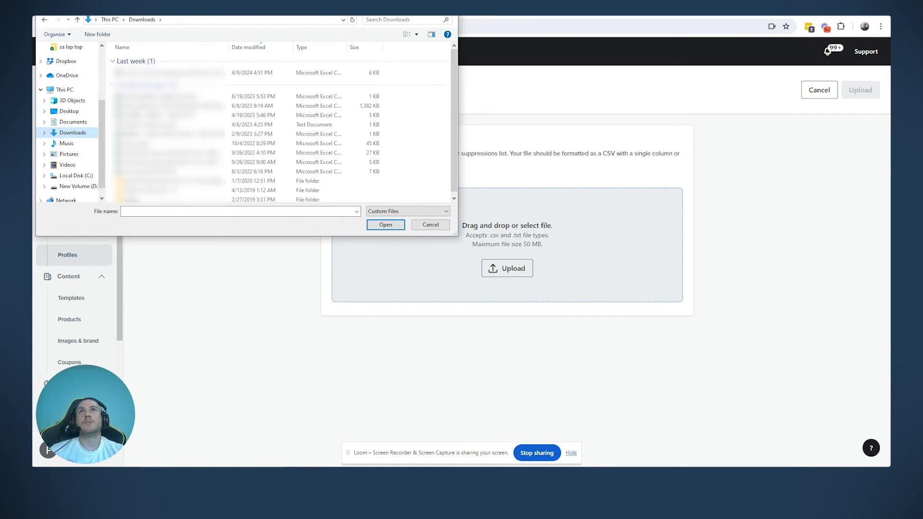
{"action": "left_click", "coordinate": [431, 225]}
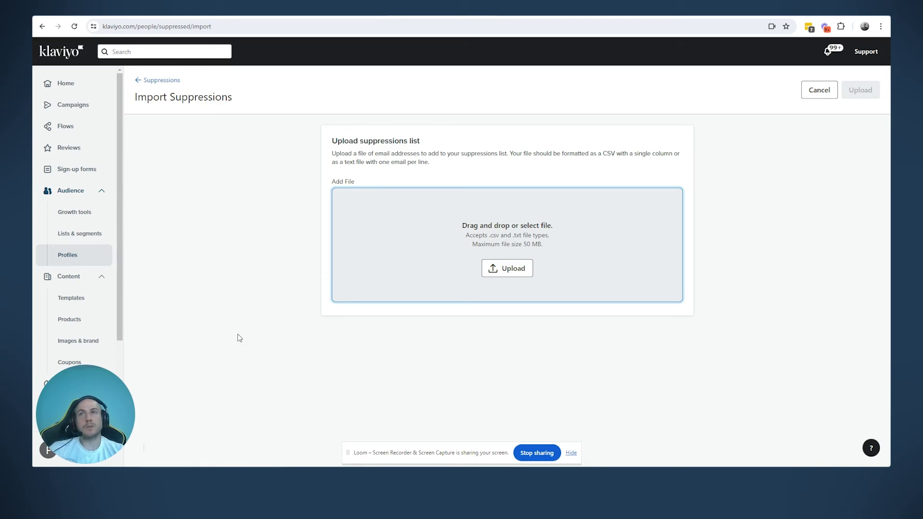
{"action": "left_click", "coordinate": [168, 161]}
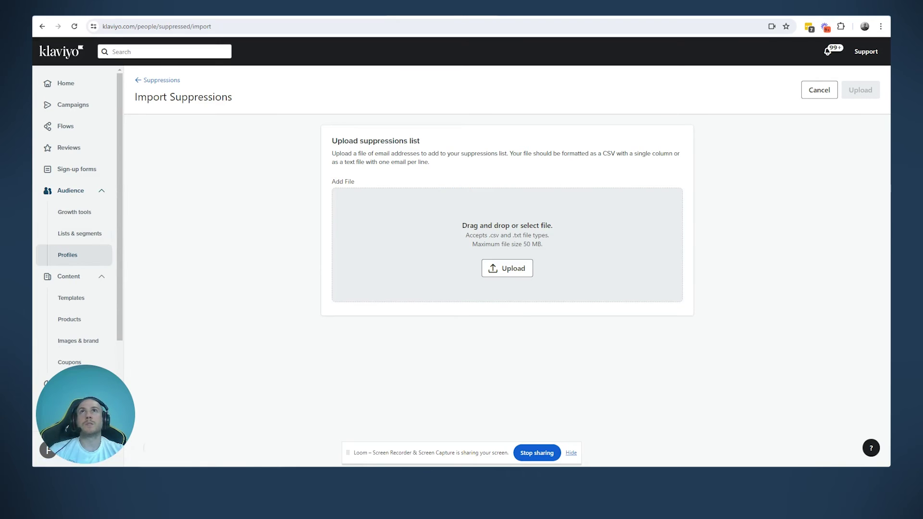
{"action": "left_click", "coordinate": [79, 233]}
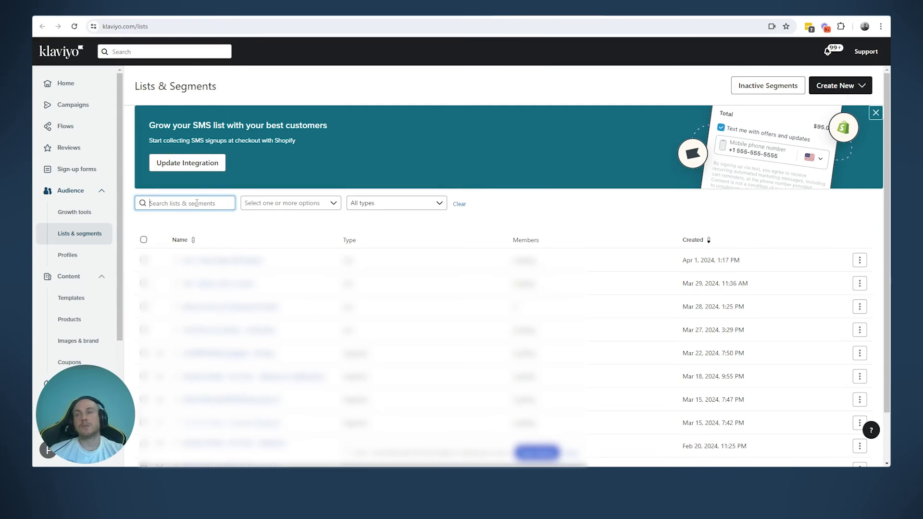
Search 'cold', then download the Cold Subscribers export from Settings > Other > Recent downloads.
{"action": "left_click", "coordinate": [196, 203]}
{"action": "type", "text": "c"}
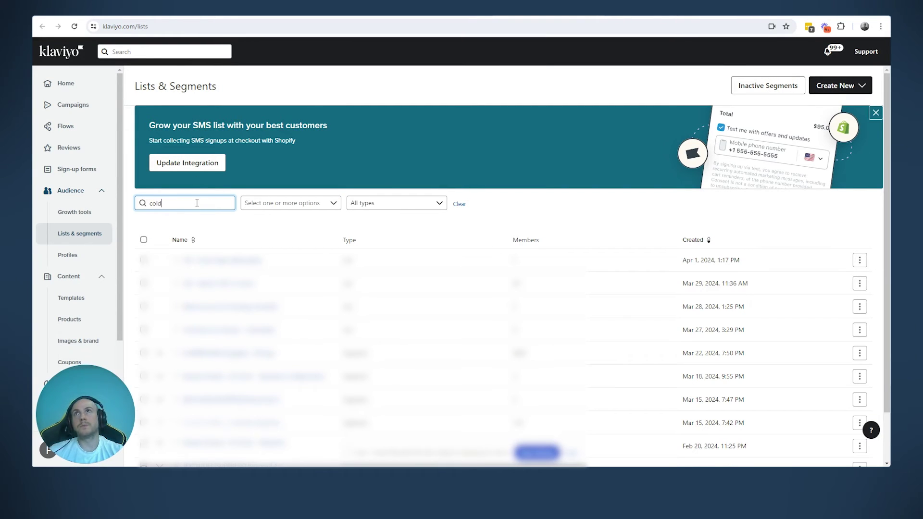
{"action": "type", "text": "old"}
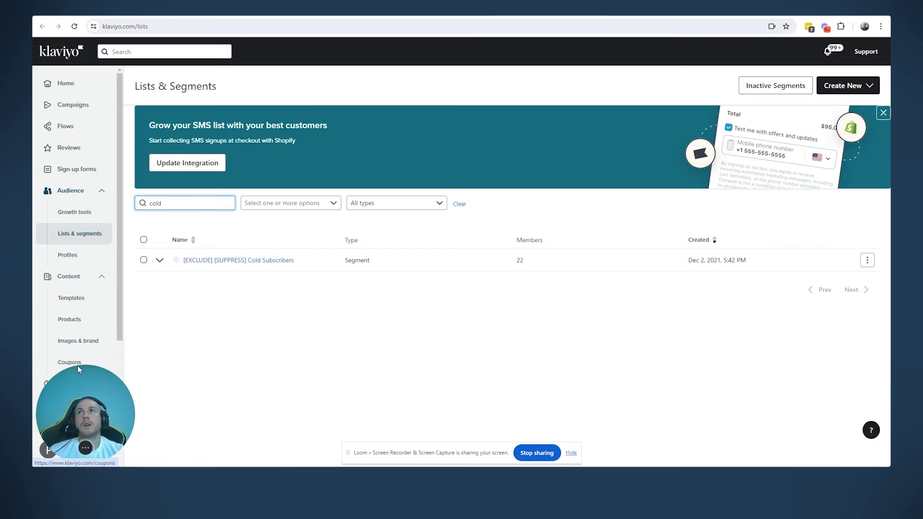
{"action": "left_click", "coordinate": [96, 447]}
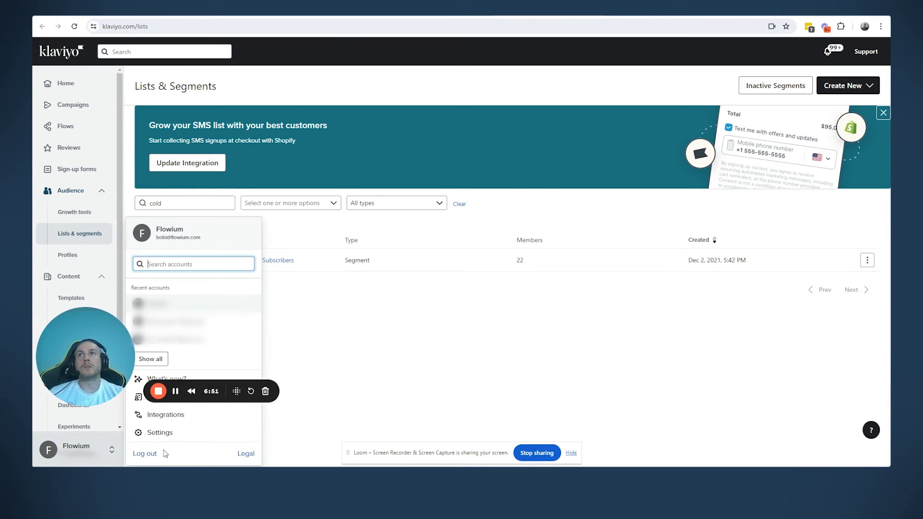
{"action": "left_click", "coordinate": [160, 433]}
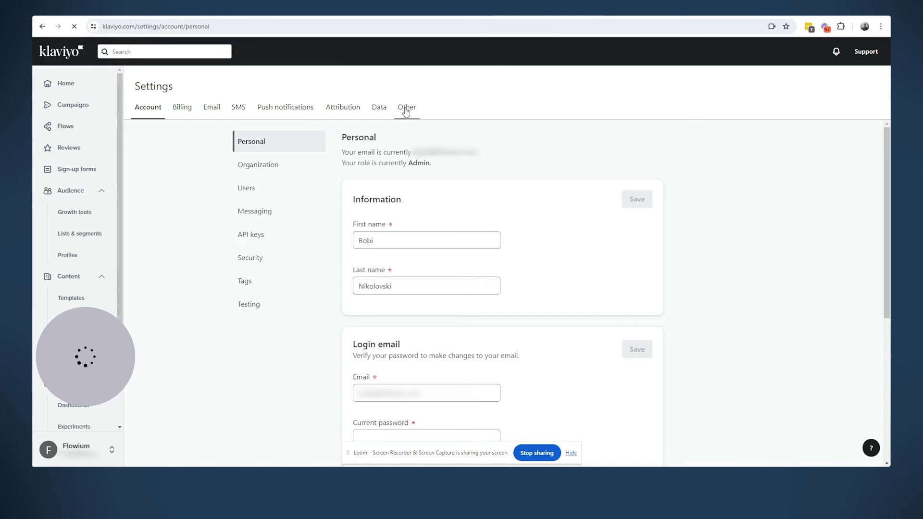
{"action": "left_click", "coordinate": [406, 110]}
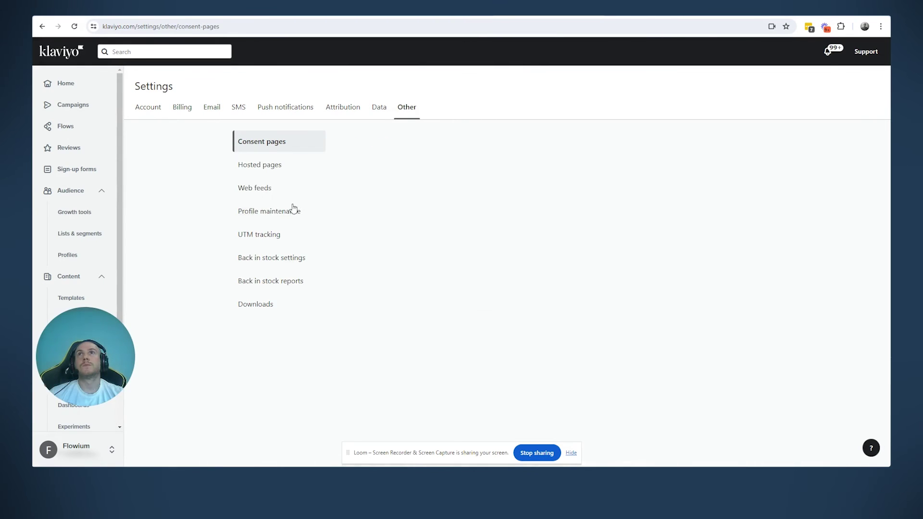
{"action": "left_click", "coordinate": [260, 326]}
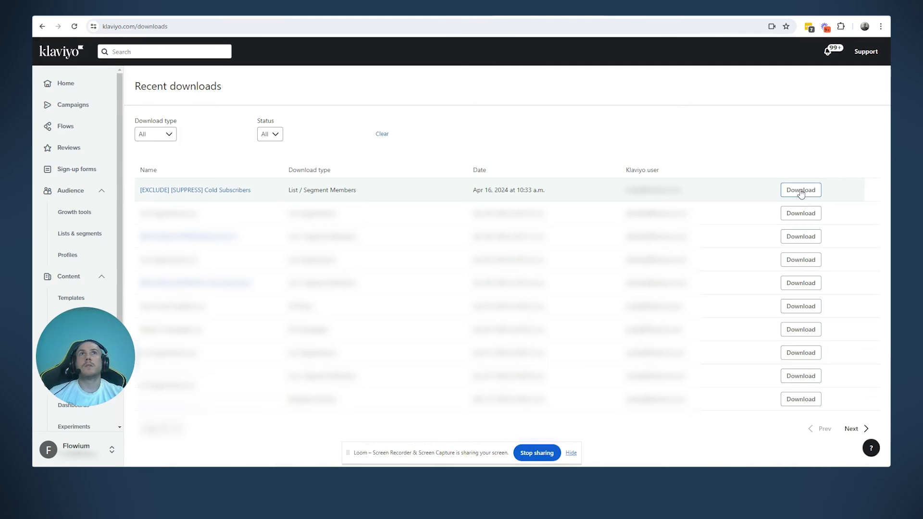
{"action": "left_click", "coordinate": [800, 193]}
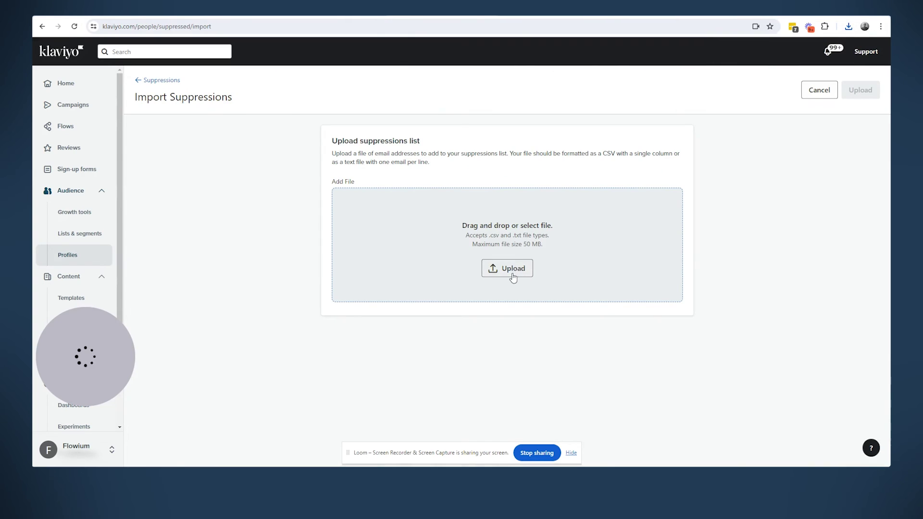
Attach List Export 2024-04-16.csv from Downloads to the suppression upload.
{"action": "left_click", "coordinate": [513, 278]}
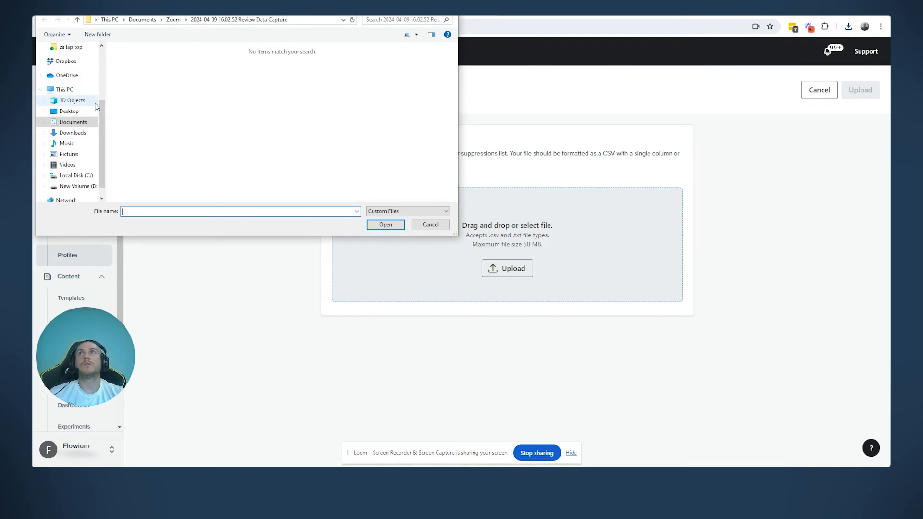
{"action": "left_click", "coordinate": [73, 132]}
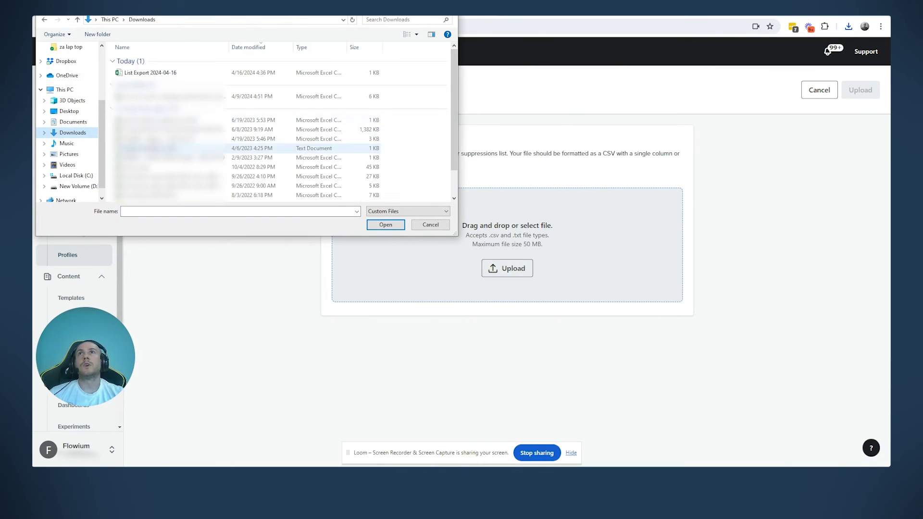
{"action": "double_click", "coordinate": [157, 74]}
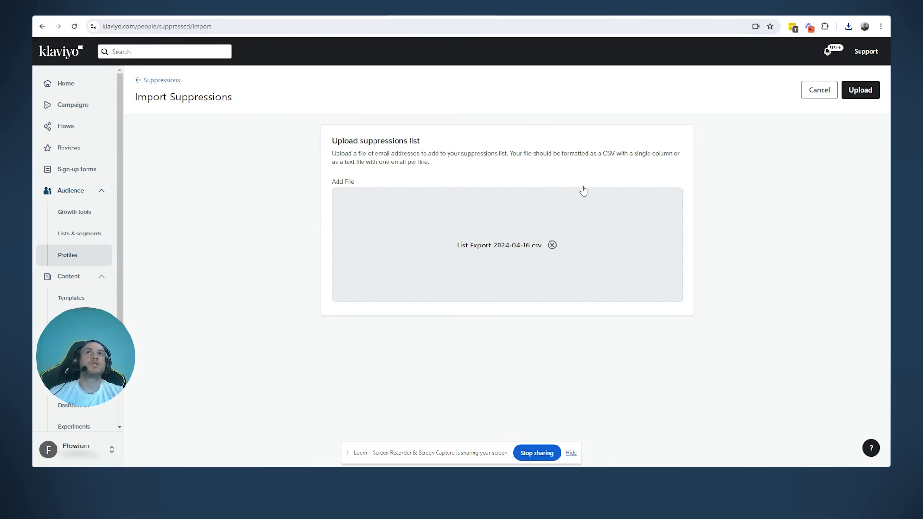
Open the downloaded CSV in Excel and select rows 1–23 to count the emails.
{"action": "left_click", "coordinate": [849, 26]}
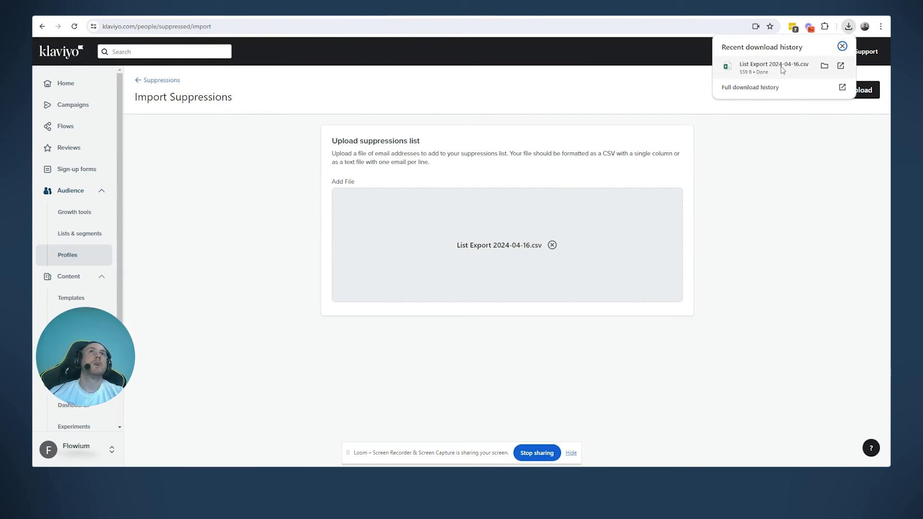
{"action": "left_click", "coordinate": [755, 65]}
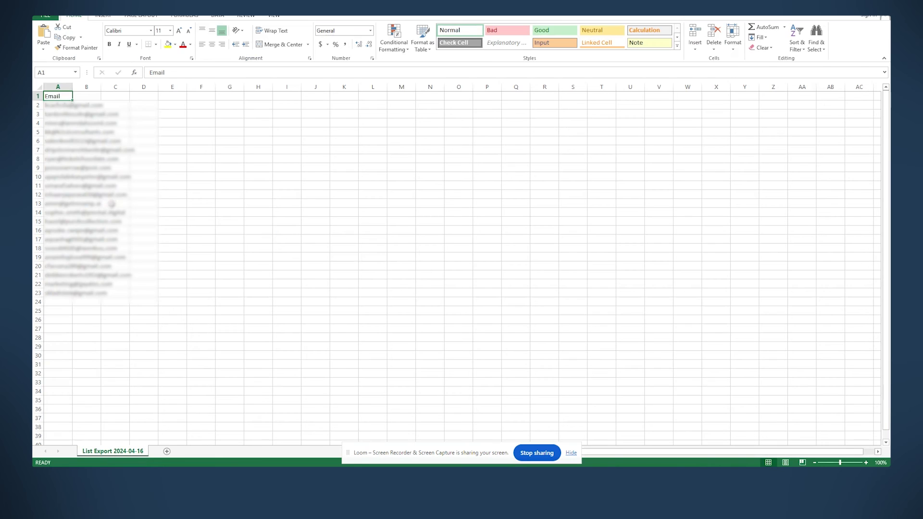
{"action": "left_click_drag", "start_coordinate": [38, 293], "coordinate": [819, 57]}
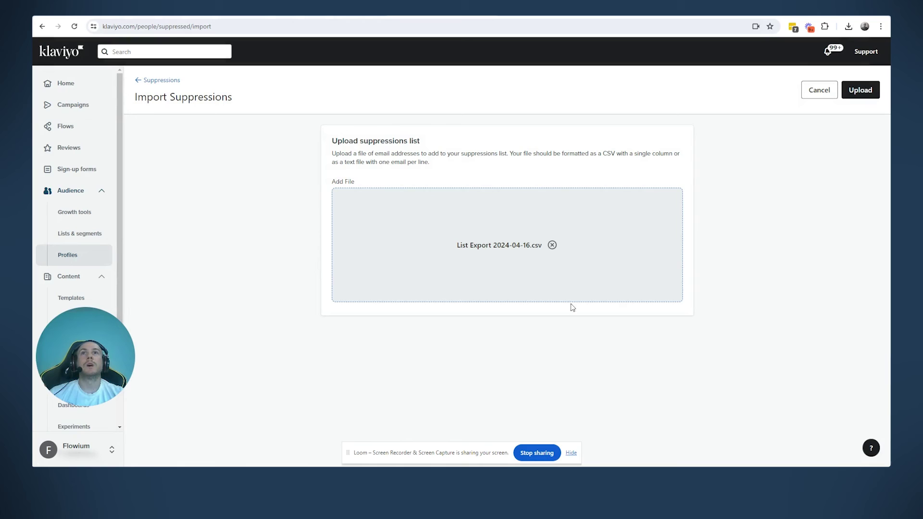
Upload the attached CSV and scroll the Suppression list to verify the User suppressed entries.
{"action": "left_click", "coordinate": [863, 93]}
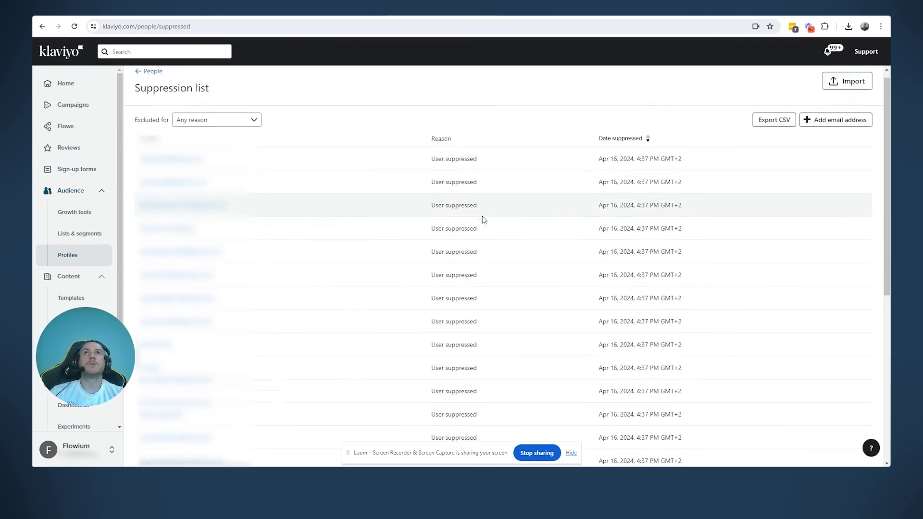
{"action": "scroll", "coordinate": [485, 286], "scroll_direction": "down", "scroll_amount": 10}
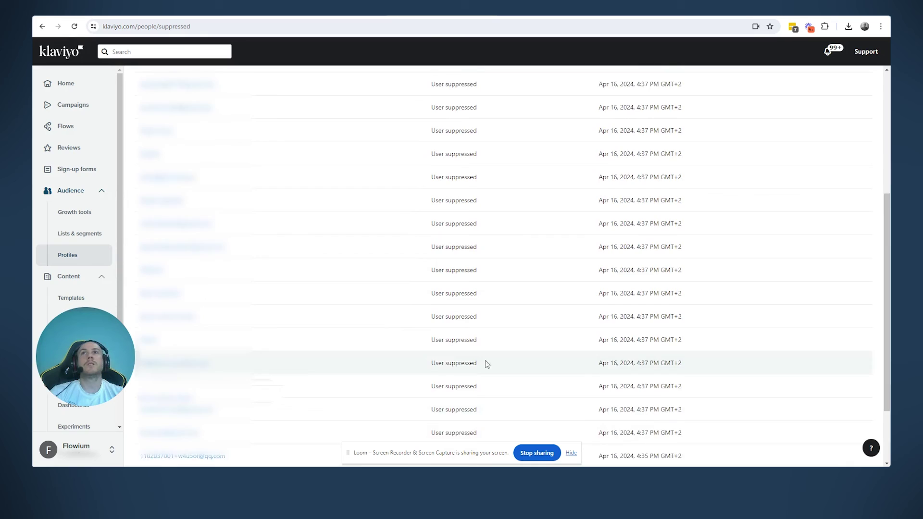
{"action": "scroll", "coordinate": [486, 363], "scroll_direction": "up", "scroll_amount": 10}
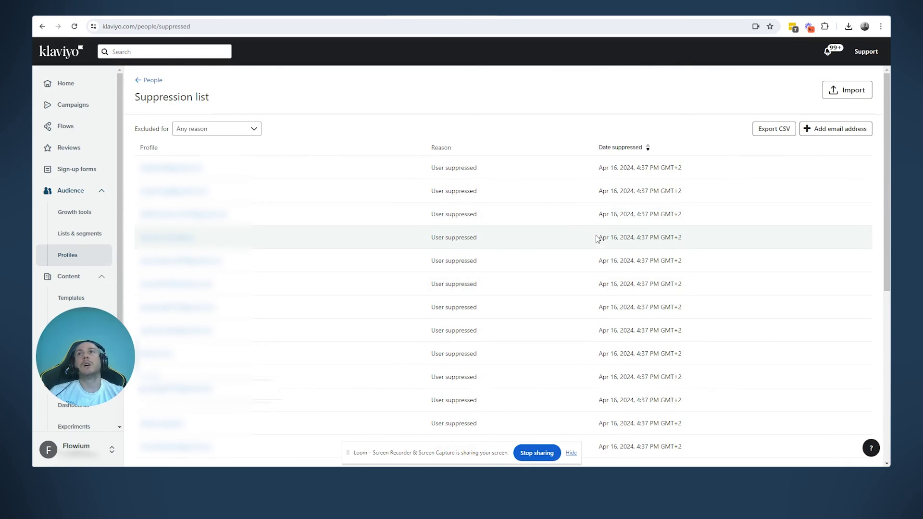
{"action": "left_click_drag", "start_coordinate": [106, 353], "coordinate": [106, 396]}
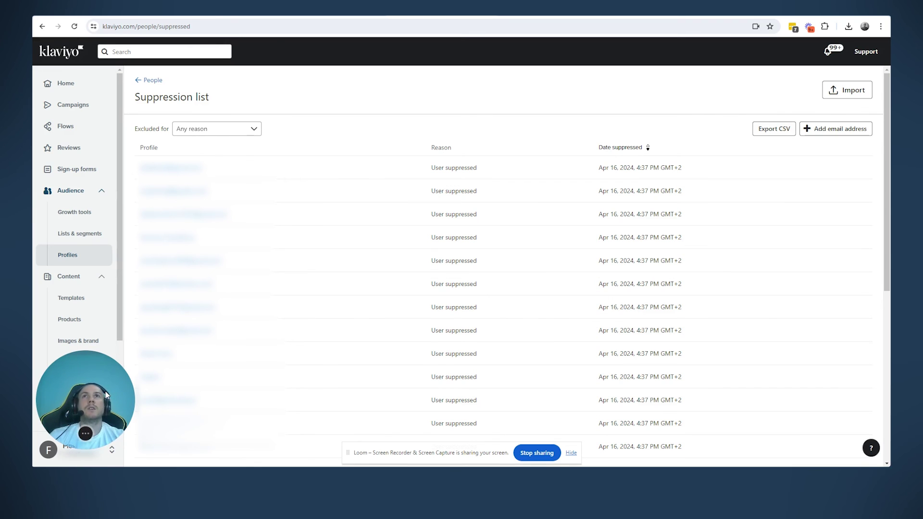
{"action": "left_click", "coordinate": [866, 129]}
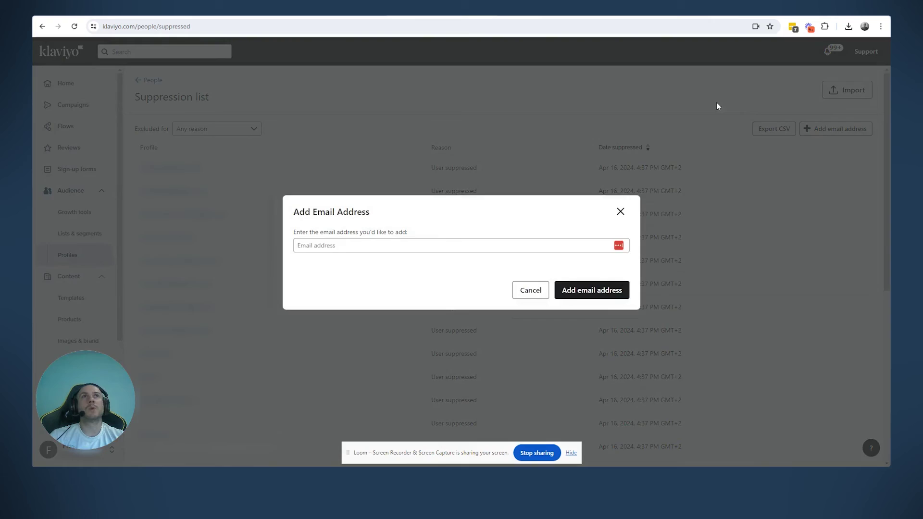
{"action": "left_click", "coordinate": [848, 95]}
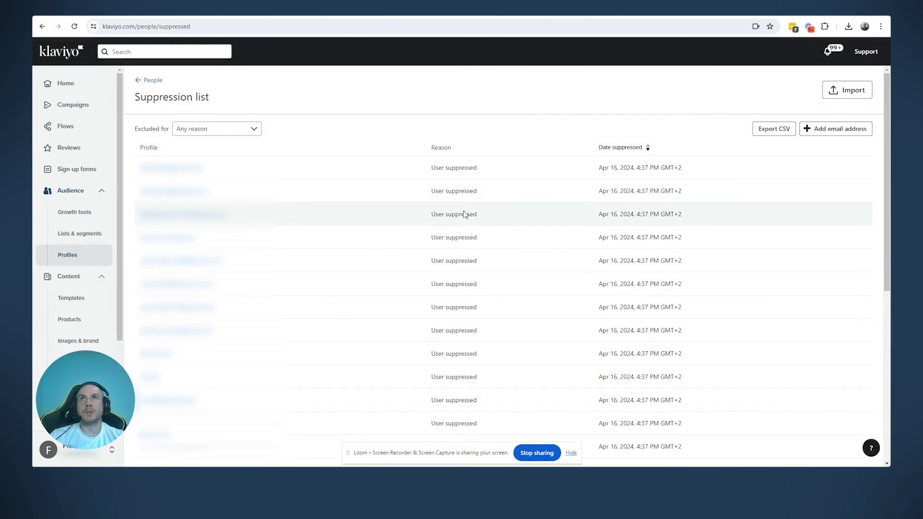